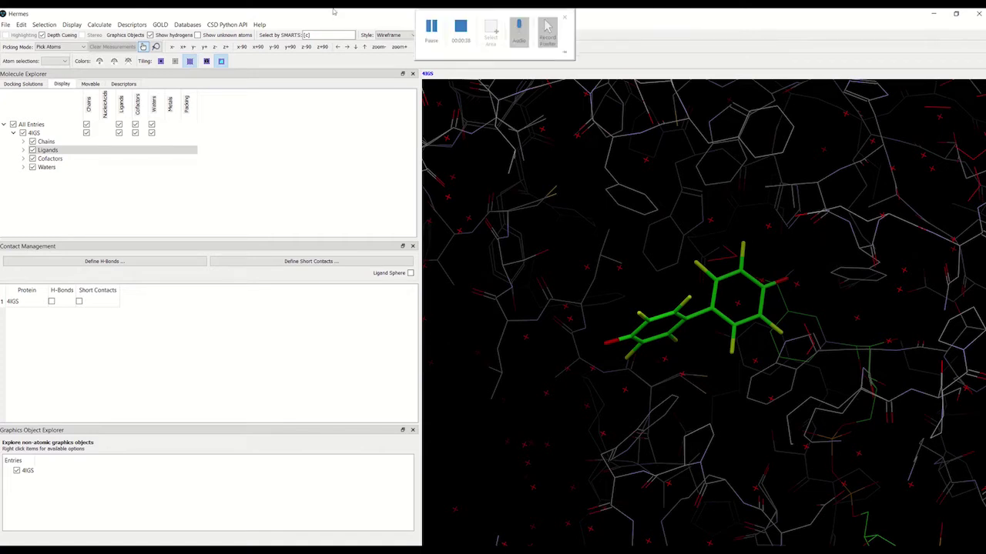
Open the GOLD menu in the Hermes menu bar for the loaded 4IGS complex.
{"action": "left_click", "coordinate": [160, 25]}
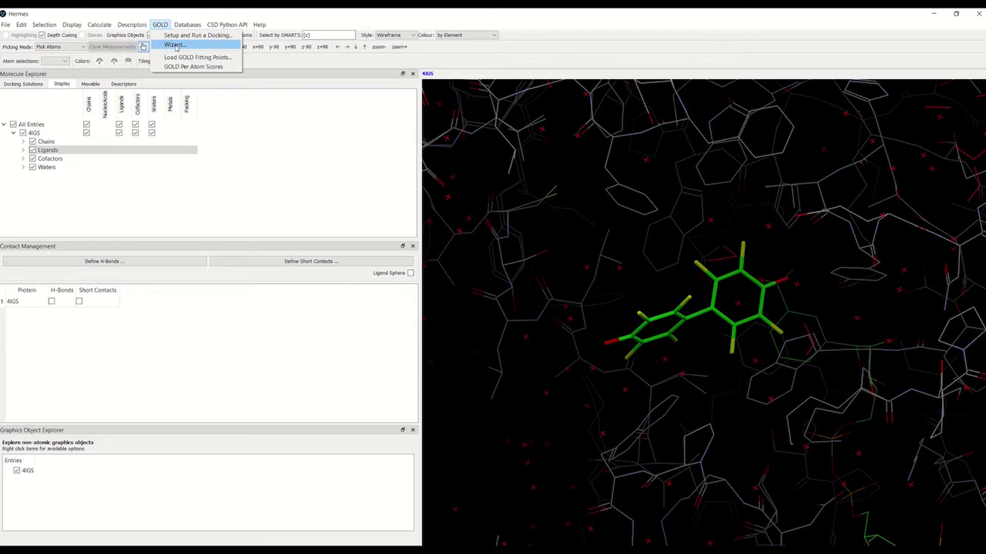
Launch the GOLD Wizard, select 4IGS as the protein, and advance to protein setup.
{"action": "left_click", "coordinate": [174, 45]}
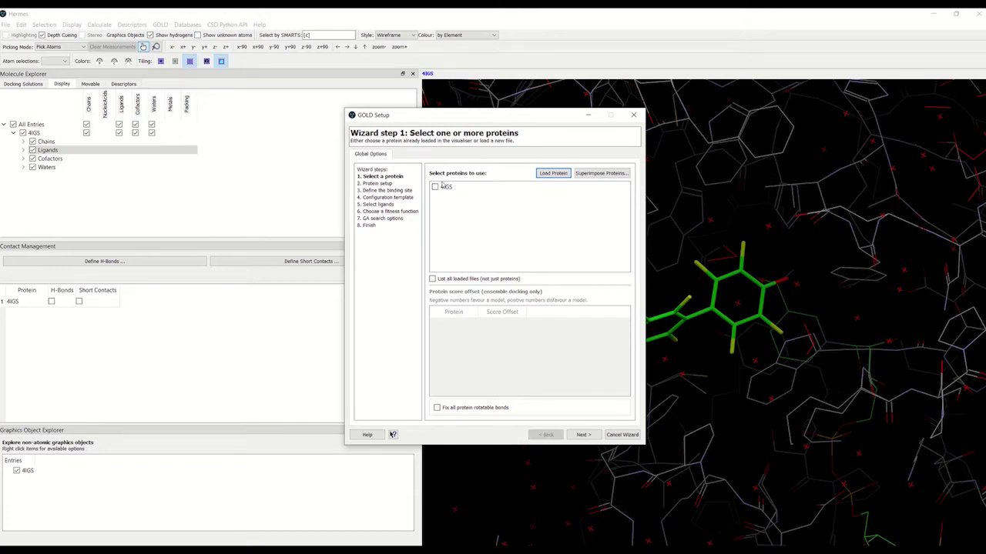
{"action": "left_click", "coordinate": [436, 187]}
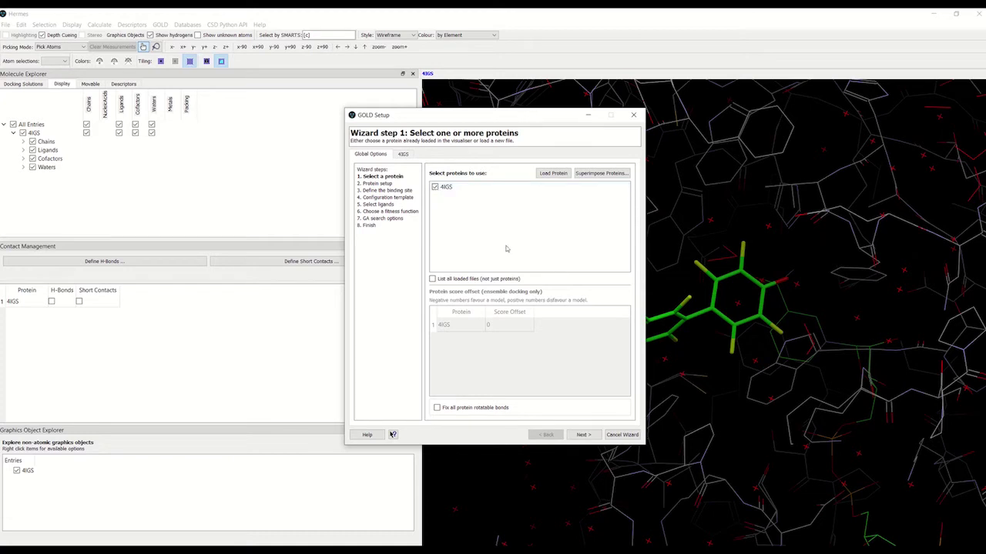
{"action": "left_click", "coordinate": [576, 436]}
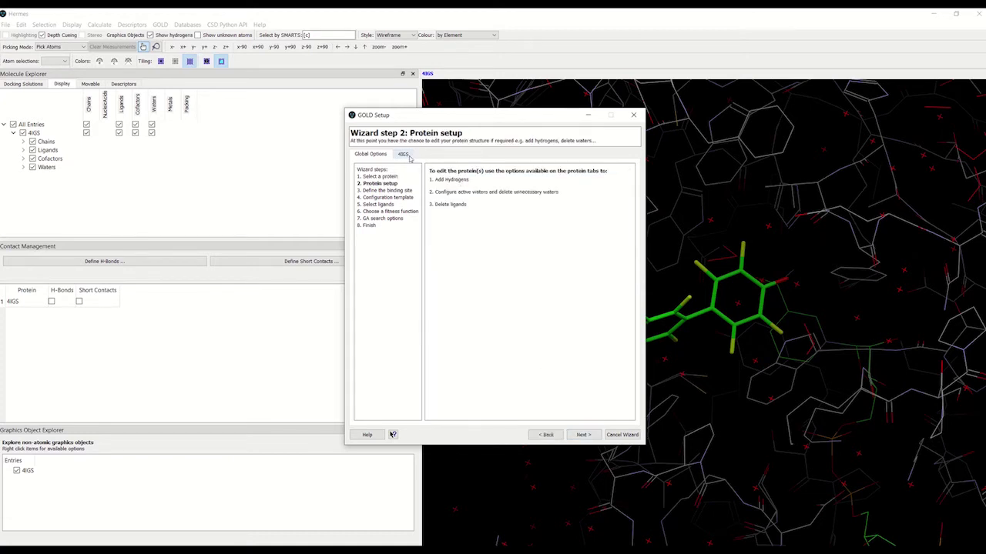
On the 4IGS tab, add hydrogens (4185 added) and dismiss the confirmation.
{"action": "left_click", "coordinate": [404, 155]}
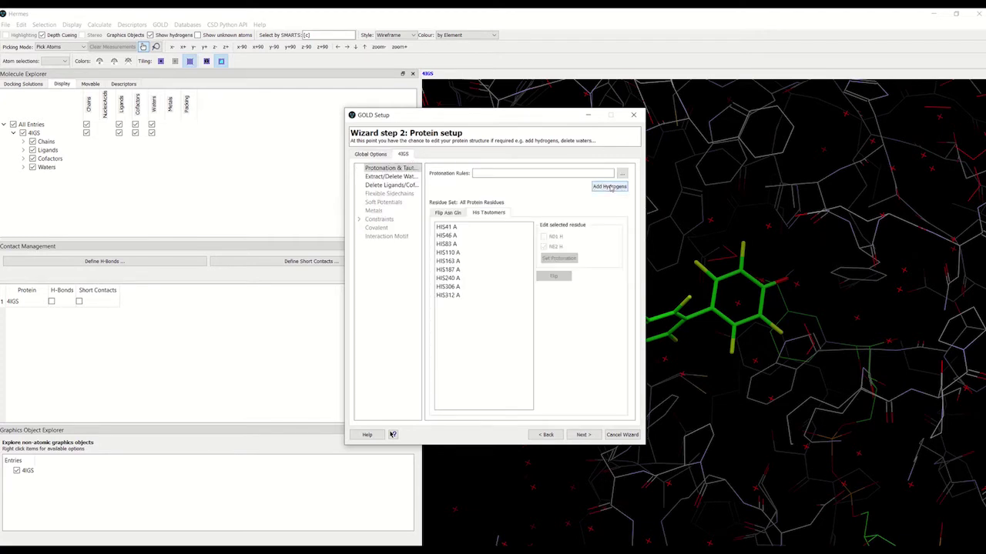
{"action": "left_click", "coordinate": [609, 186]}
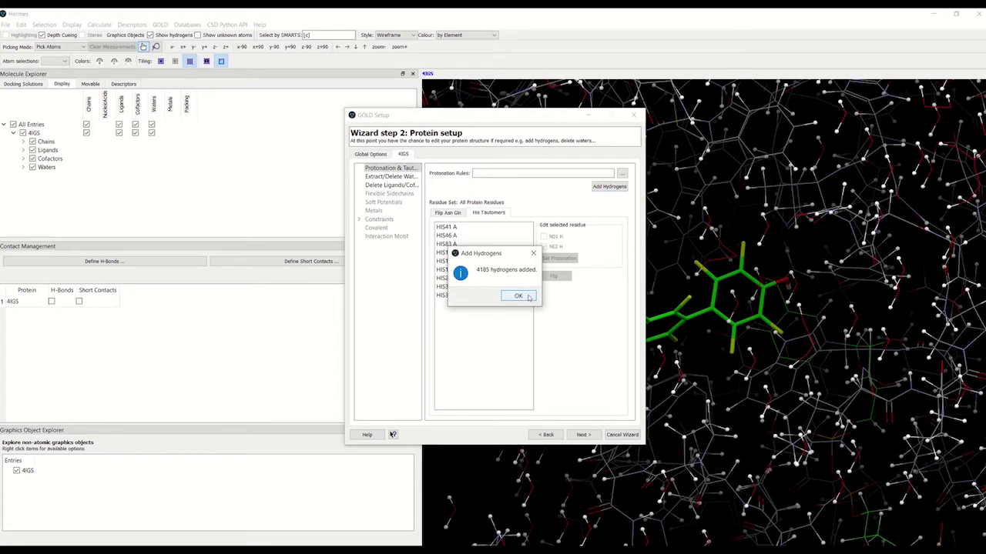
{"action": "left_click", "coordinate": [519, 297]}
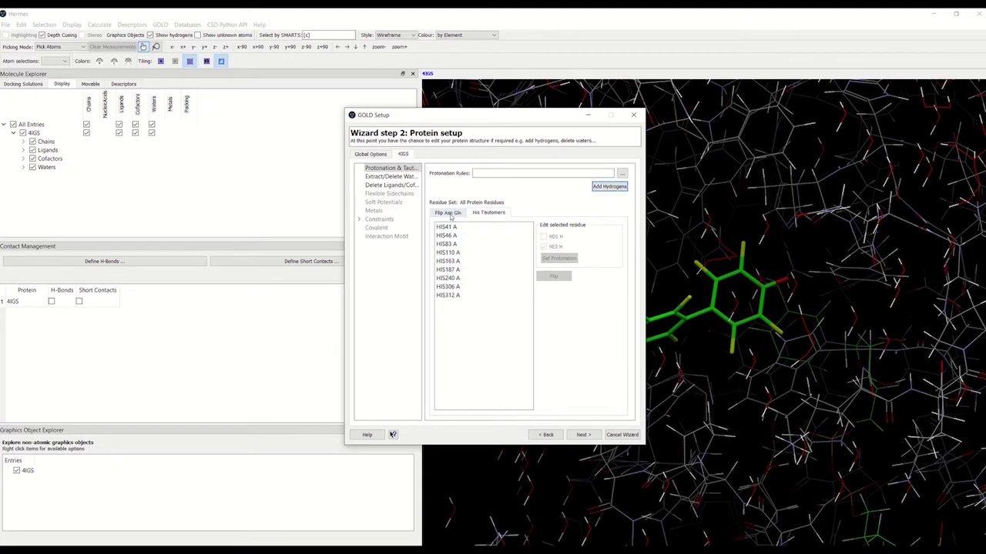
Review the Flip Asn/Gln and His Tautomers residue lists, then go to Extract/Delete Waters.
{"action": "left_click", "coordinate": [450, 213]}
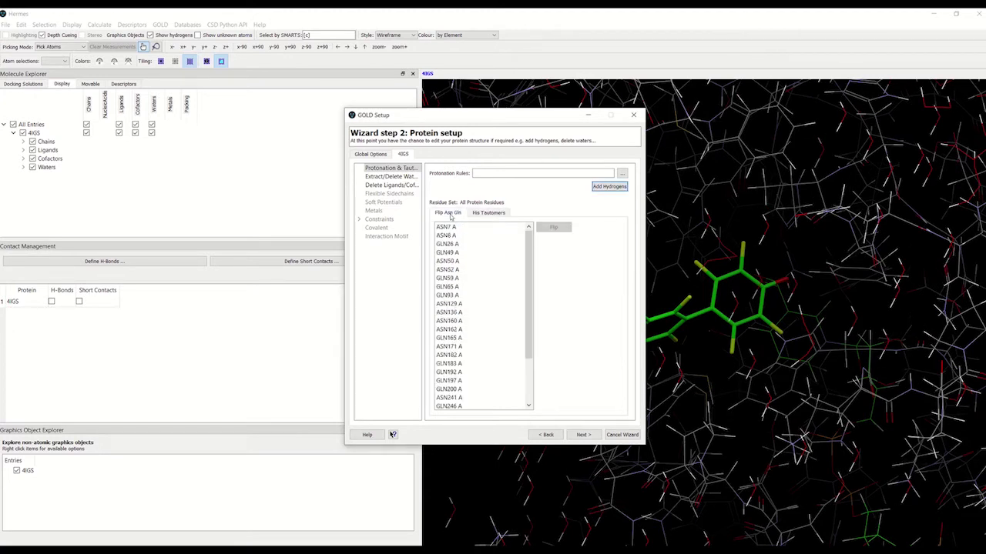
{"action": "left_click", "coordinate": [497, 214]}
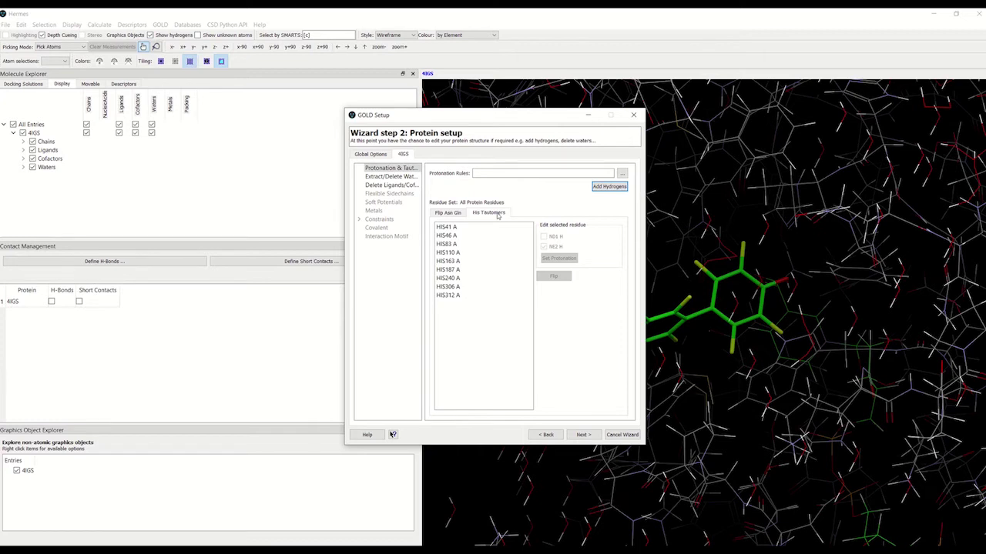
{"action": "left_click", "coordinate": [378, 178]}
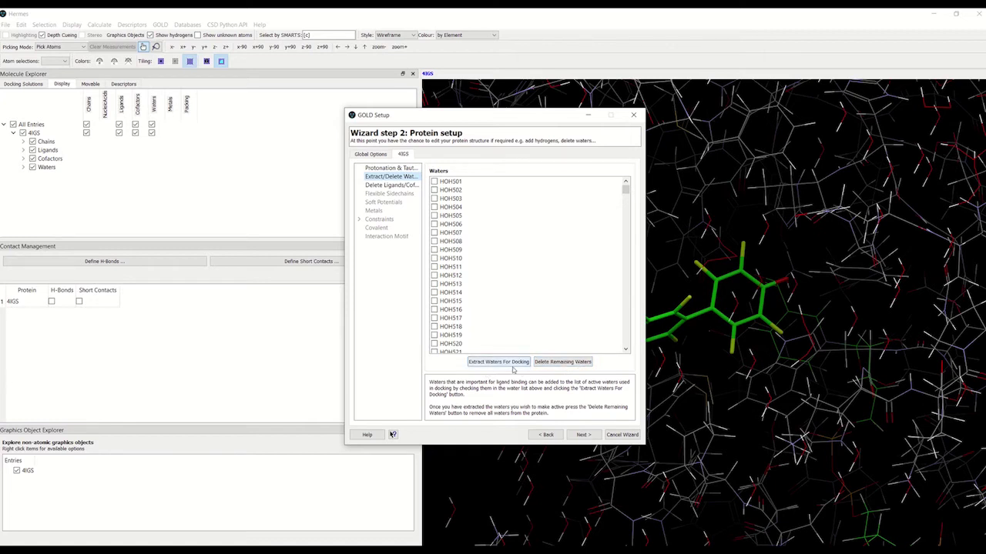
Delete all 638 remaining waters from 4IGS, then go to the Delete Ligands/Cofactors page.
{"action": "left_click", "coordinate": [565, 364]}
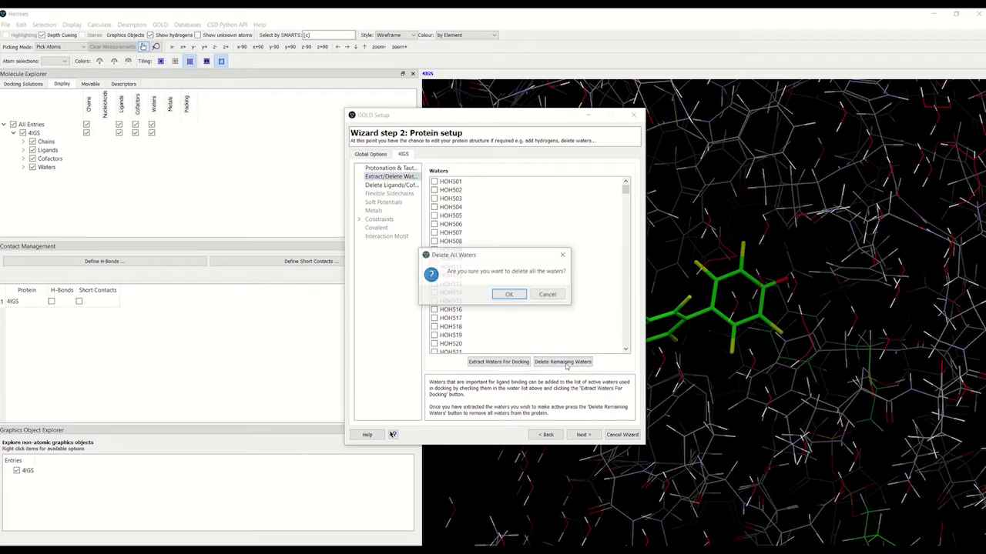
{"action": "left_click", "coordinate": [512, 294]}
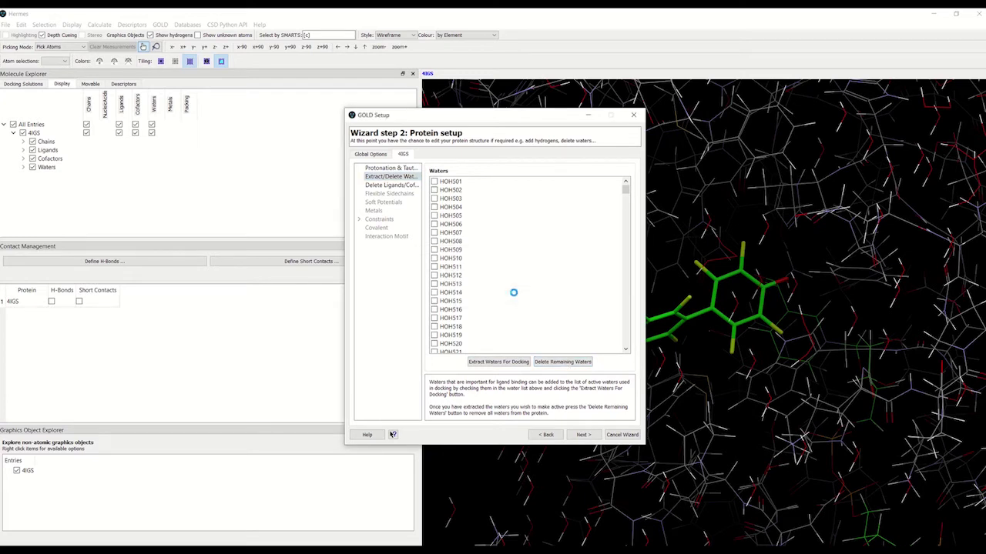
{"action": "left_click", "coordinate": [502, 298]}
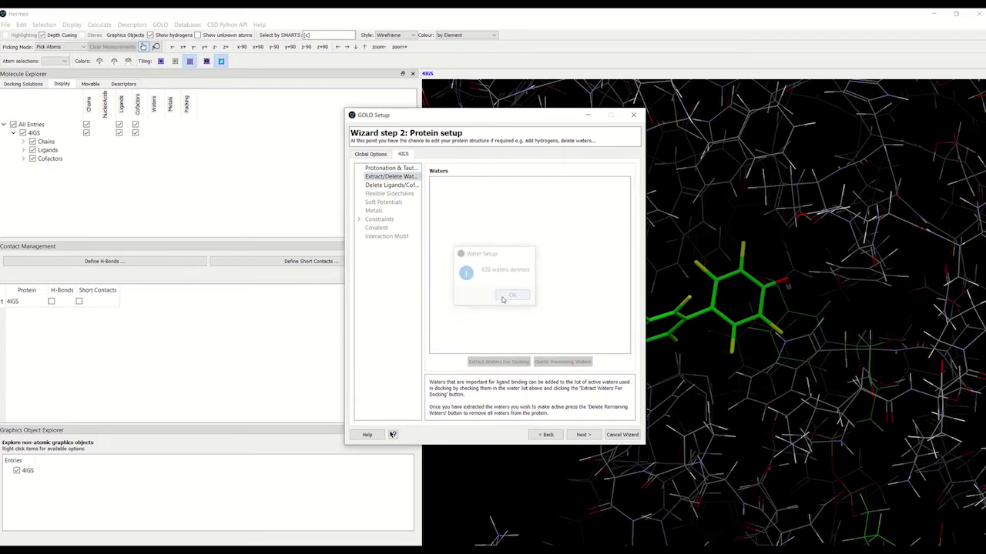
{"action": "left_click", "coordinate": [381, 185]}
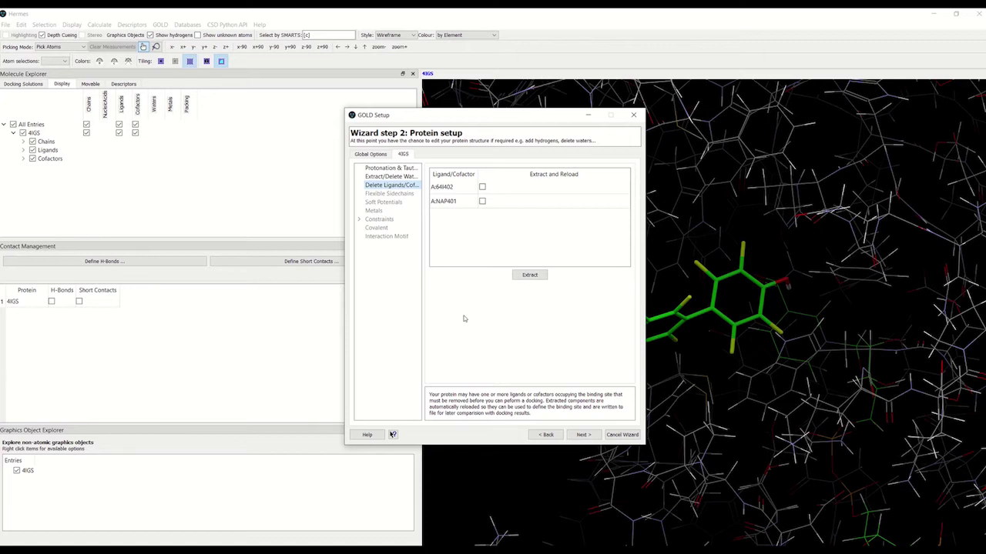
Extract ligand A:64I402 with reload, saving it as 'ligand' in the results folder, then continue.
{"action": "left_click", "coordinate": [482, 191]}
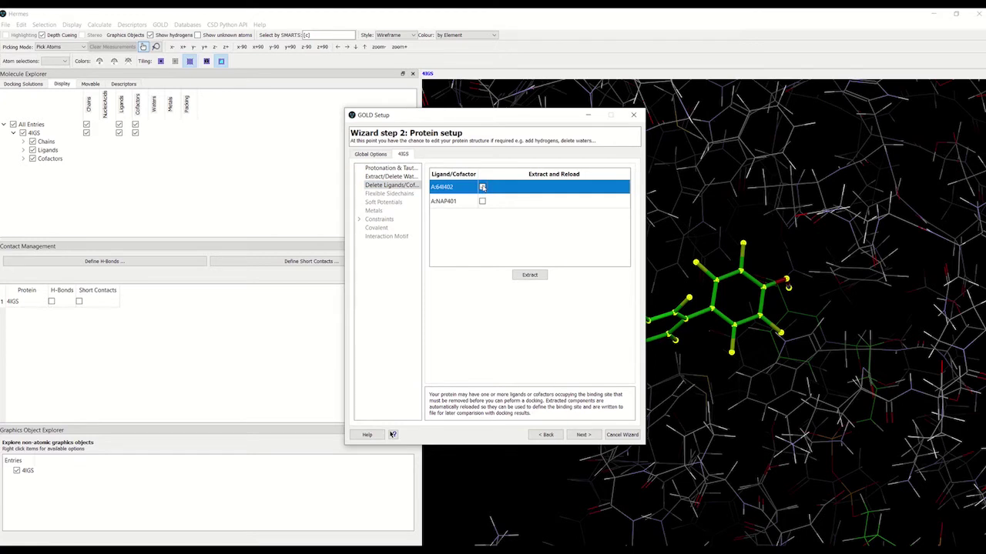
{"action": "left_click", "coordinate": [483, 187]}
{"action": "left_click", "coordinate": [530, 277]}
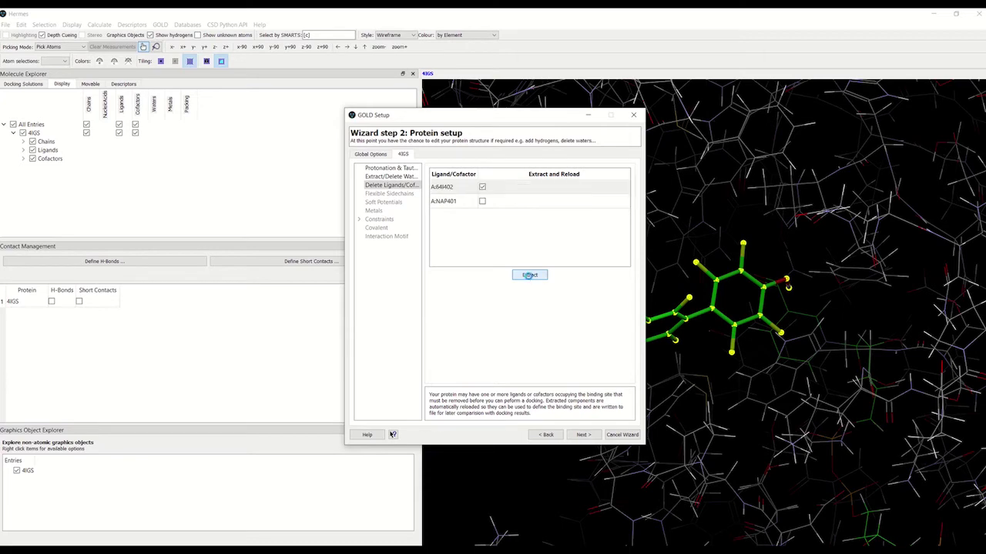
{"action": "double_click", "coordinate": [454, 193]}
{"action": "left_click", "coordinate": [436, 351]}
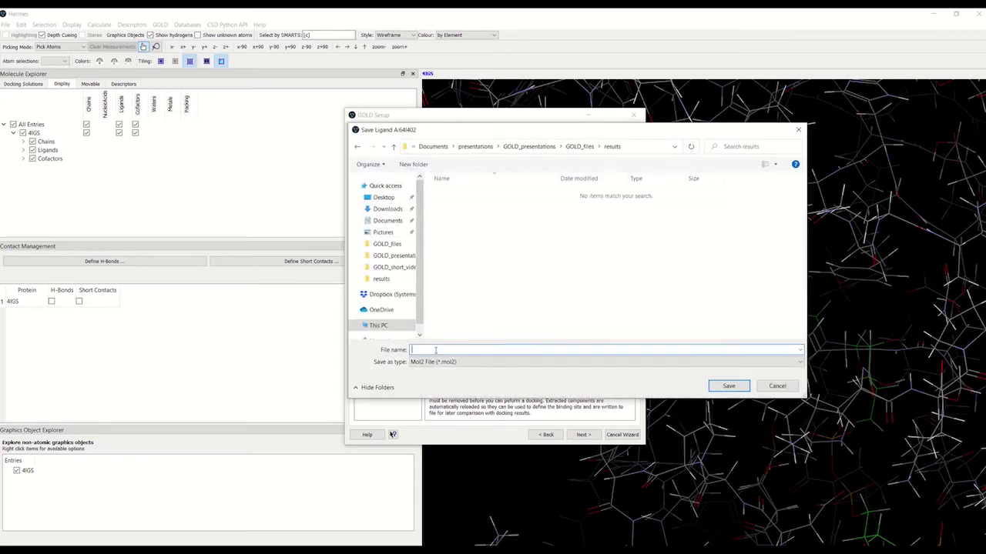
{"action": "type", "text": "ligand"}
{"action": "left_click", "coordinate": [729, 386]}
{"action": "left_click", "coordinate": [584, 436]}
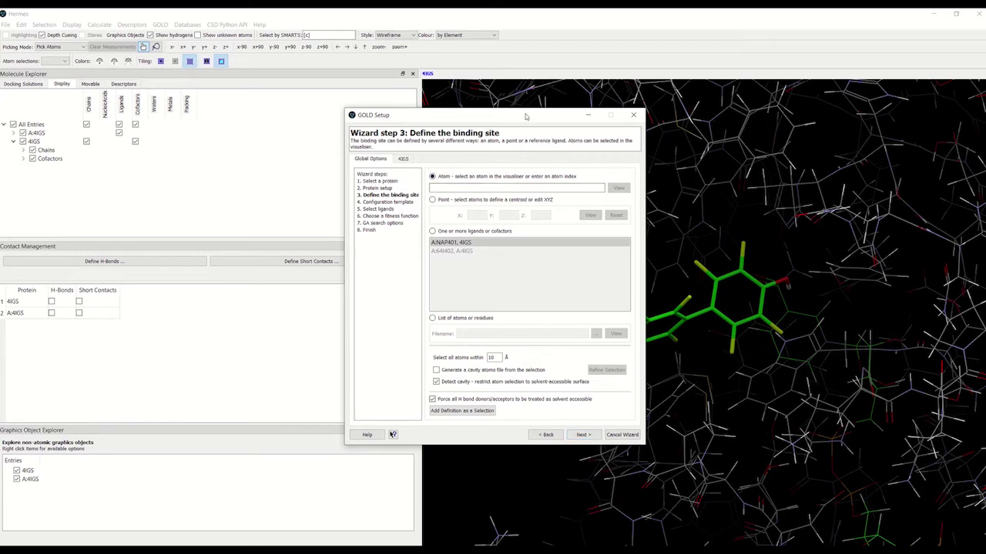
Try Atom and Point site definitions, then define the binding site from ligands or cofactors at 6 Å.
{"action": "left_click_drag", "start_coordinate": [543, 123], "coordinate": [425, 107]}
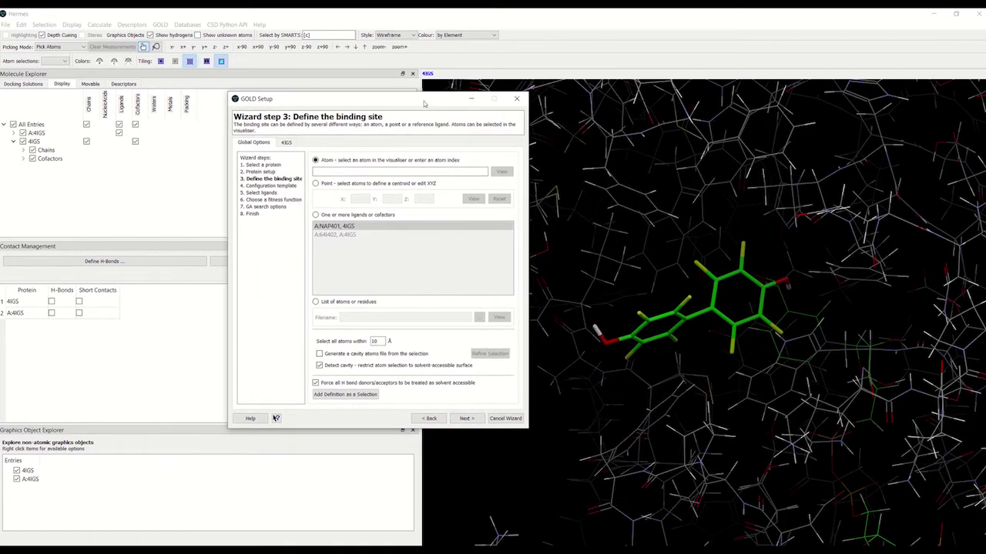
{"action": "left_click", "coordinate": [678, 219]}
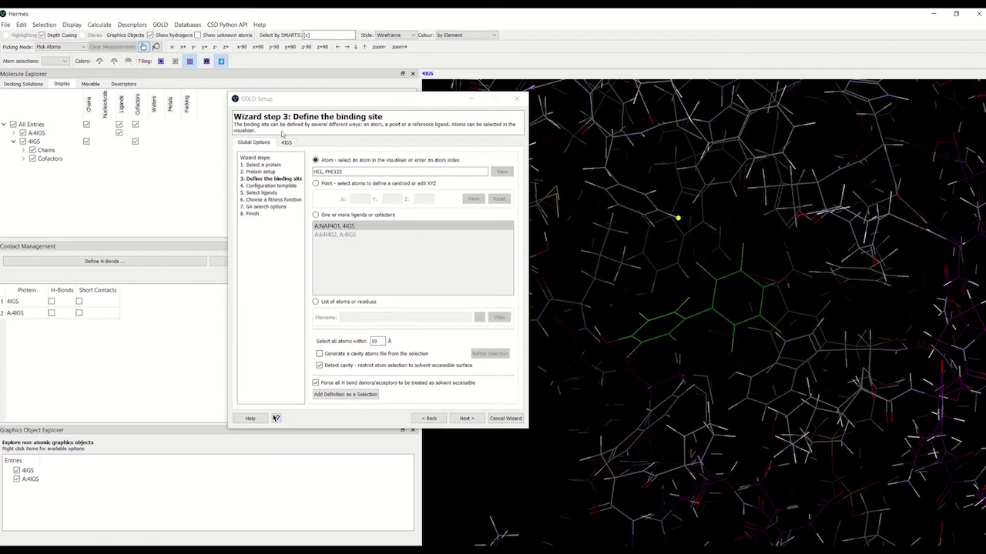
{"action": "left_click", "coordinate": [315, 184]}
{"action": "left_click", "coordinate": [316, 185]}
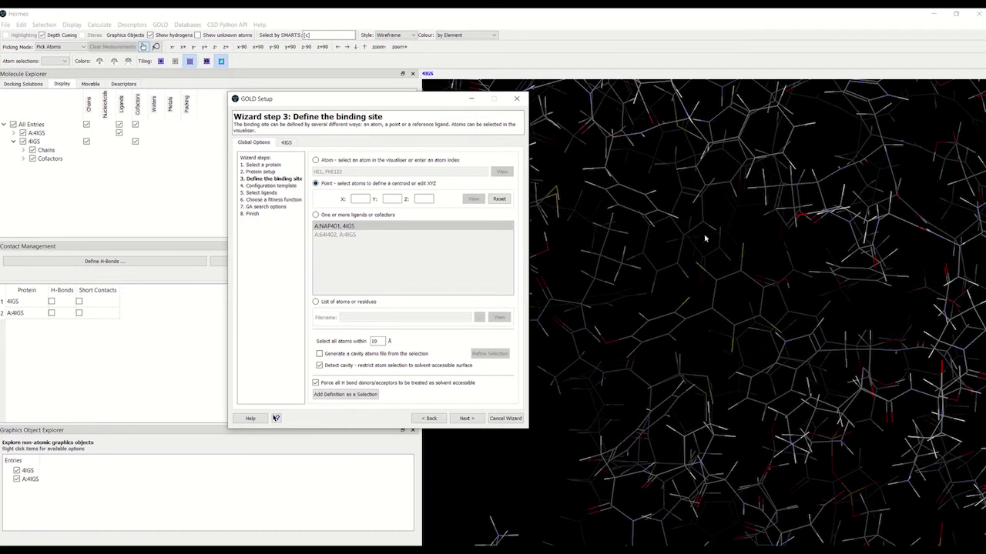
{"action": "left_click", "coordinate": [717, 282]}
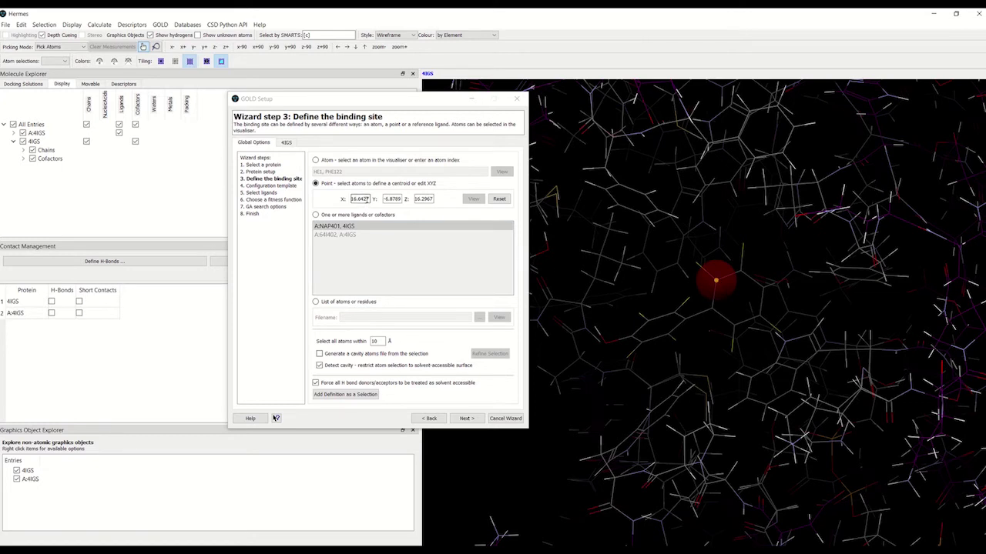
{"action": "left_click", "coordinate": [316, 216]}
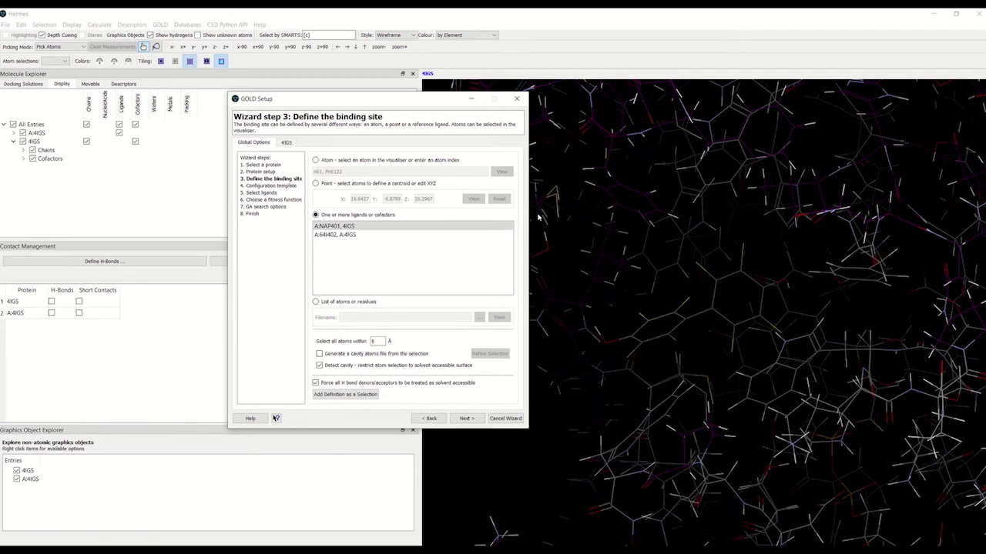
Use ligand A:64I402 within 6 Å as the site and enable generating a cavity atoms file.
{"action": "left_click", "coordinate": [343, 236]}
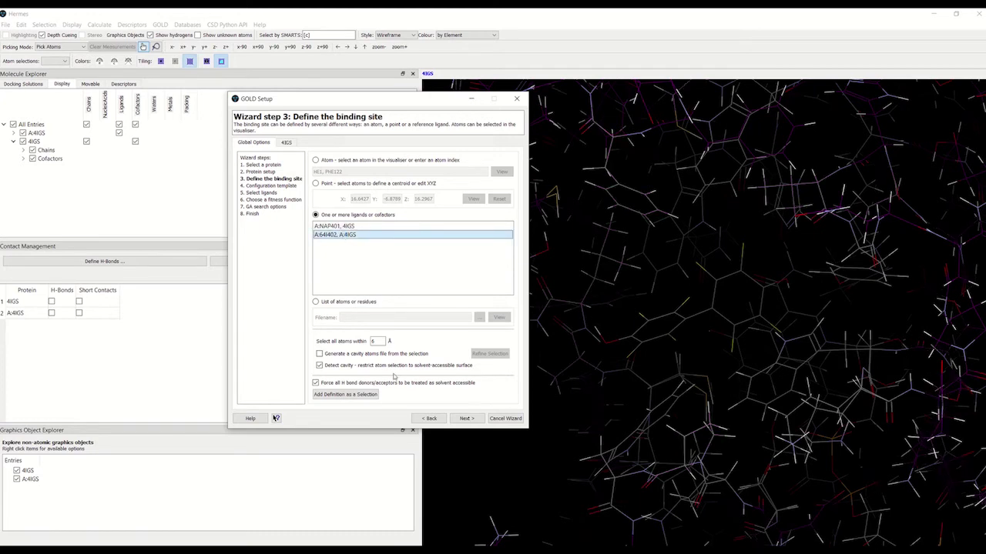
{"action": "left_click", "coordinate": [316, 303]}
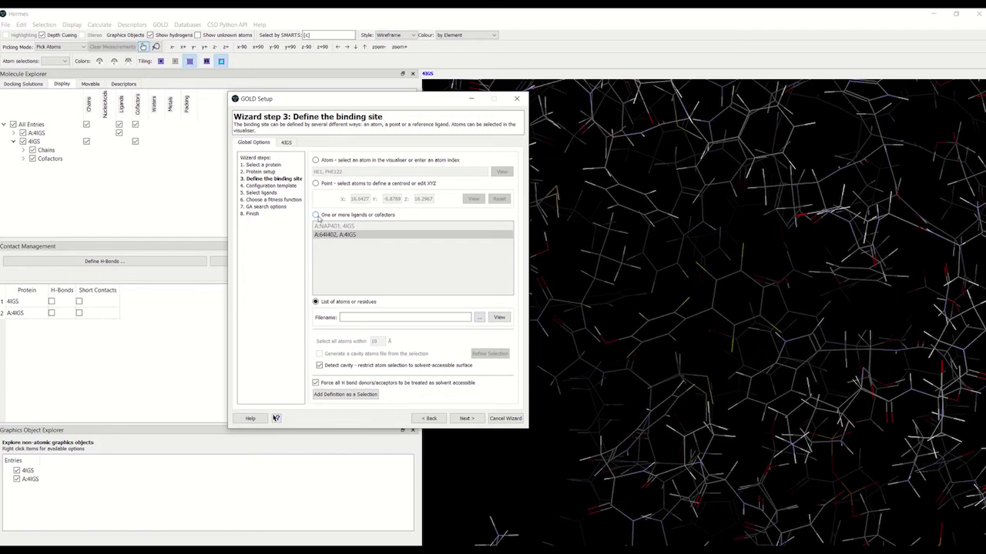
{"action": "left_click", "coordinate": [316, 216]}
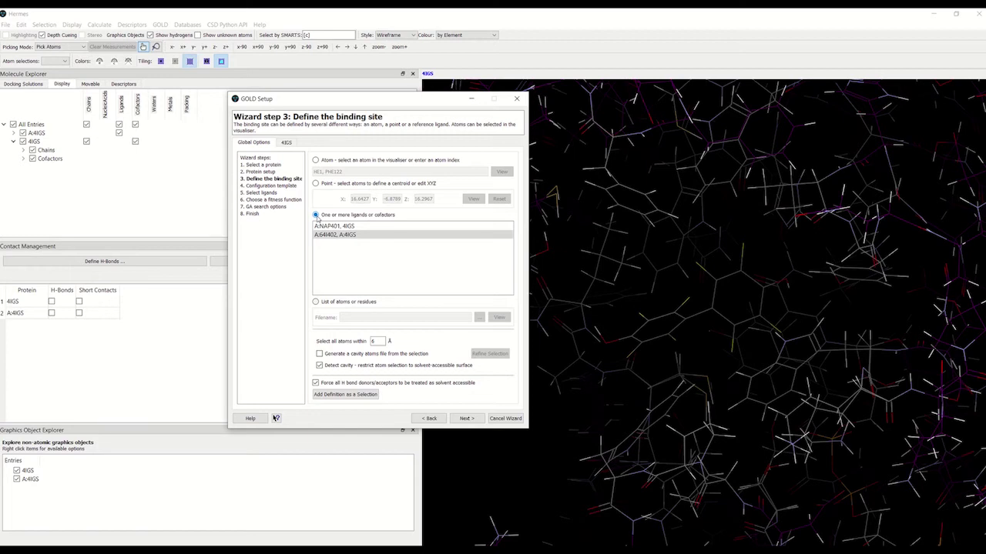
{"action": "left_click", "coordinate": [320, 355]}
Review the binding-site residues, save the definition as an atom selection, and advance to step 4.
{"action": "left_click", "coordinate": [491, 354]}
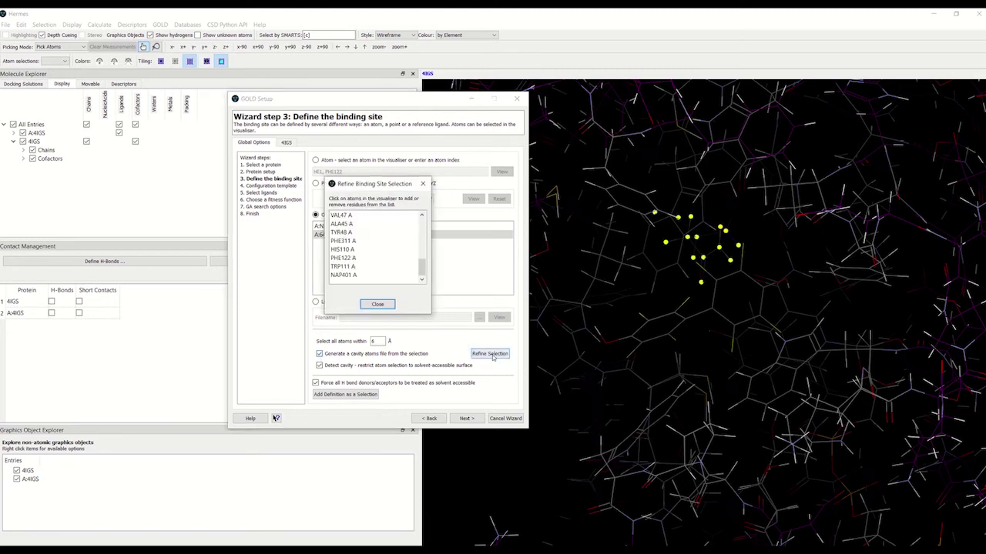
{"action": "left_click", "coordinate": [378, 305]}
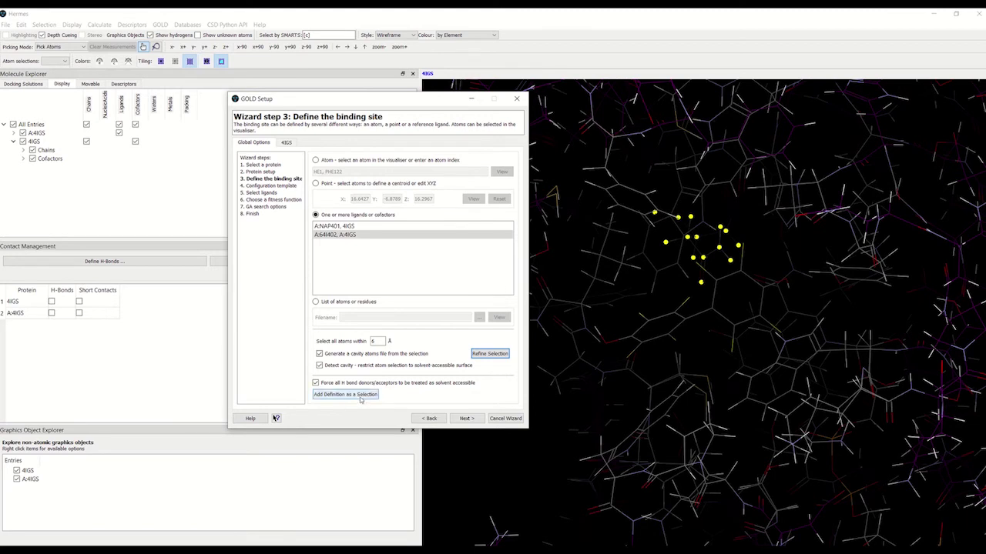
{"action": "left_click", "coordinate": [359, 397]}
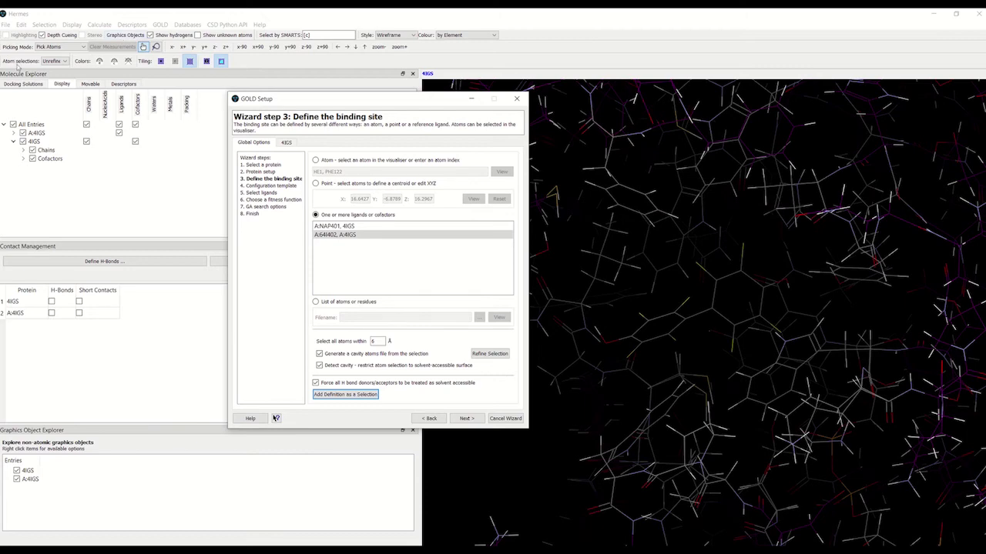
{"action": "left_click", "coordinate": [65, 63]}
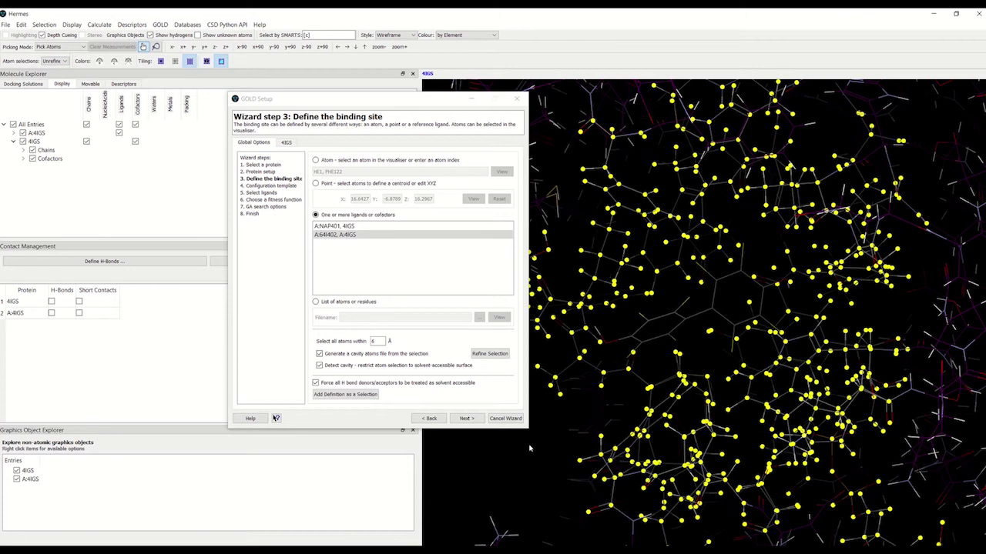
{"action": "left_click", "coordinate": [583, 423]}
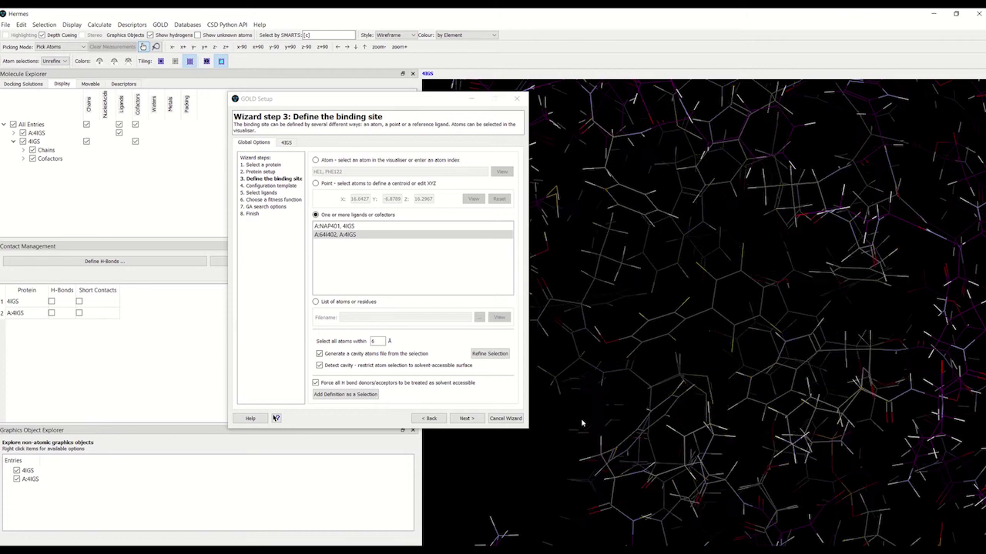
{"action": "left_click", "coordinate": [467, 418]}
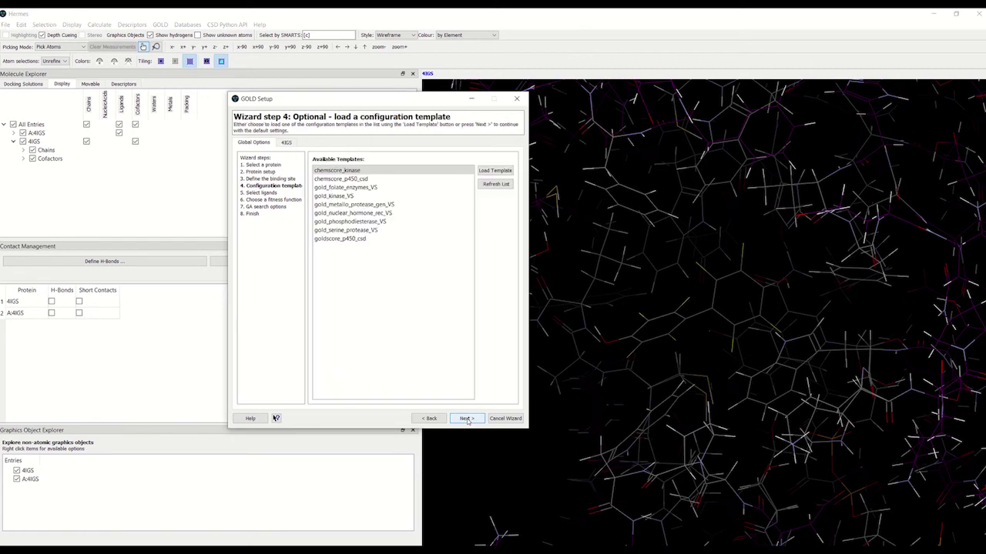
Skip the configuration templates and add ligand.mol2 as the ligand to dock.
{"action": "left_click", "coordinate": [467, 419]}
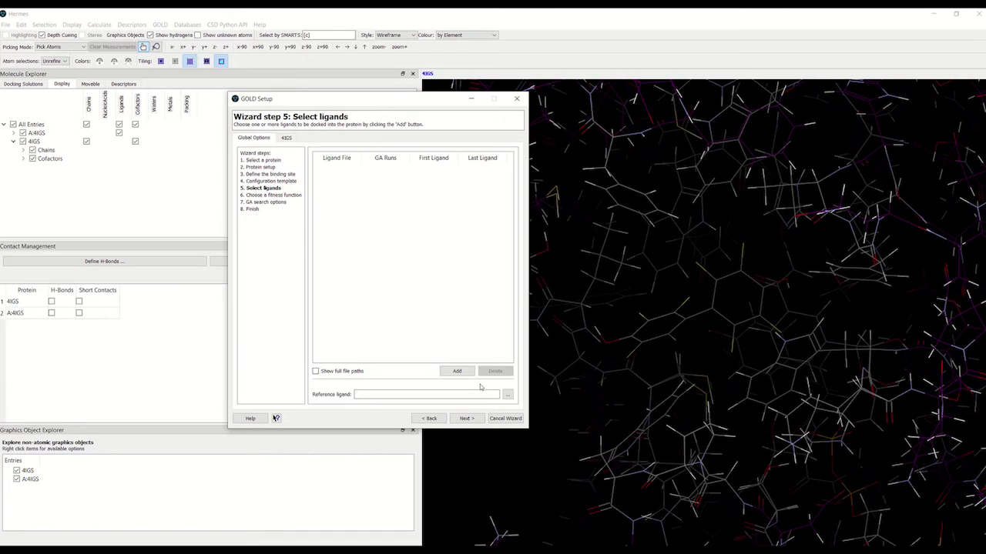
{"action": "left_click", "coordinate": [457, 371]}
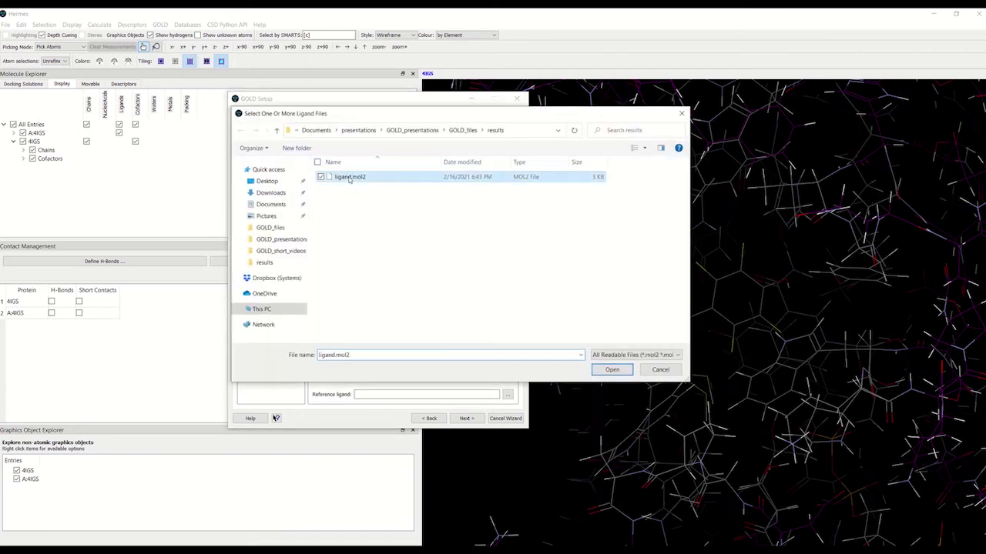
{"action": "double_click", "coordinate": [350, 177]}
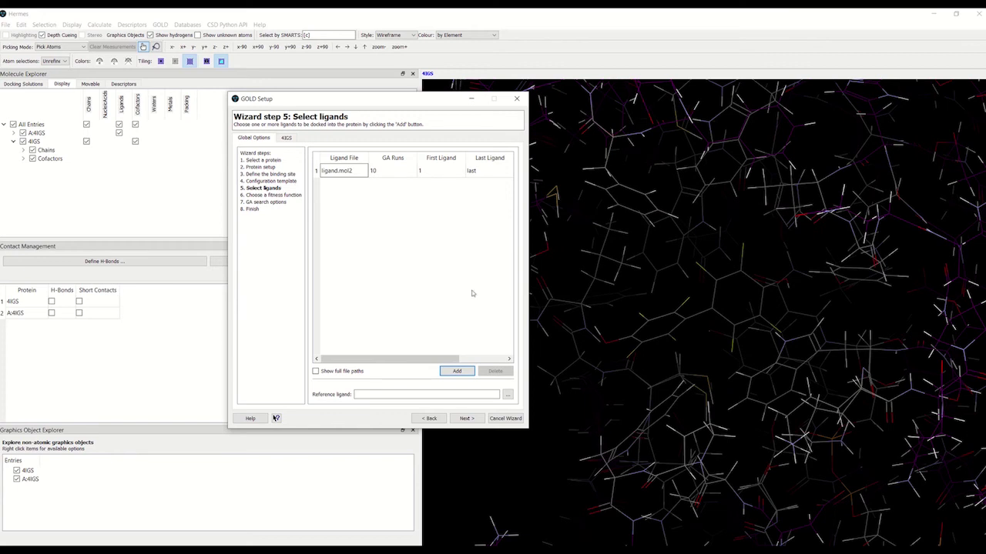
Set ligand.mol2 as the reference ligand and advance to the fitness function step.
{"action": "left_click", "coordinate": [510, 395]}
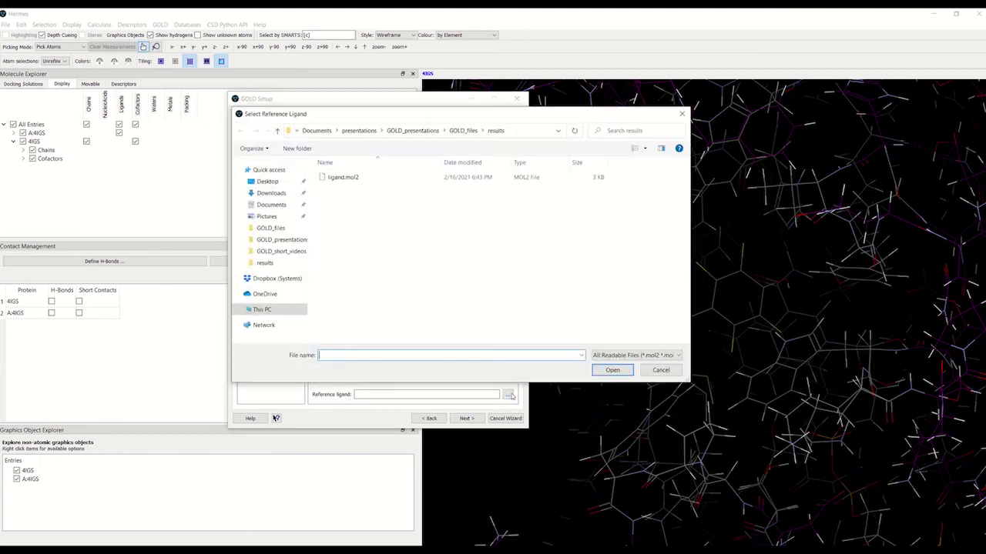
{"action": "double_click", "coordinate": [339, 178]}
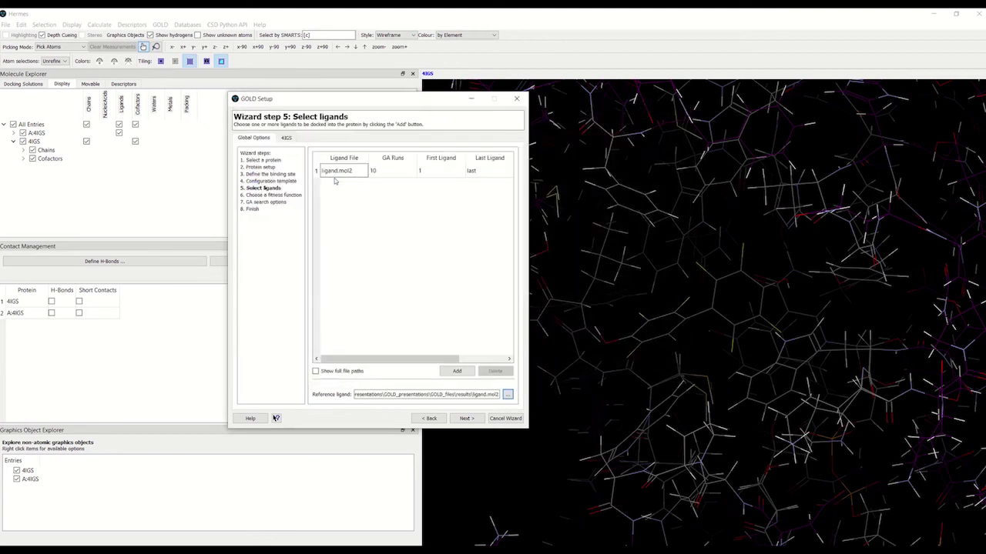
{"action": "left_click", "coordinate": [467, 419]}
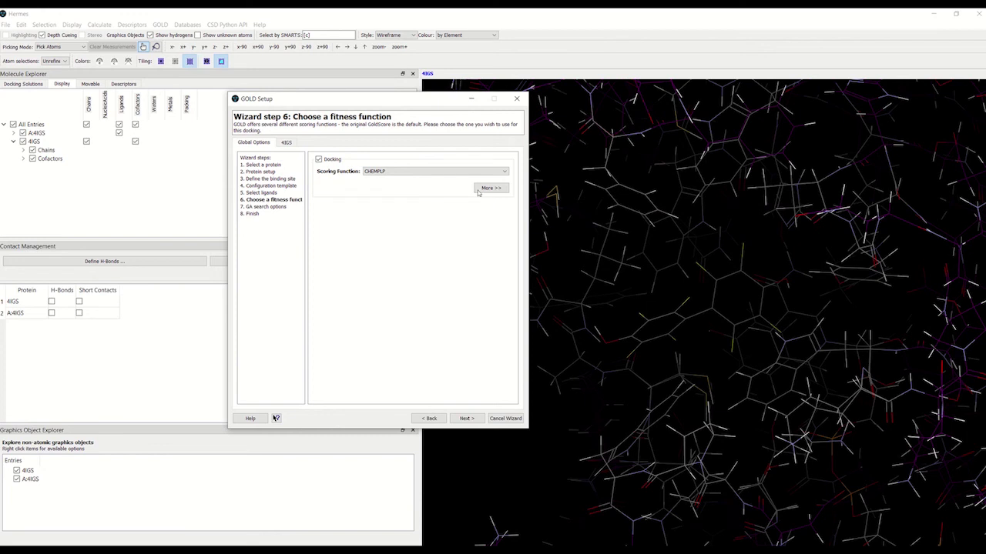
Keep CHEMPLP scoring and the Slow (most accurate) GA search, advancing to the Finish step.
{"action": "left_click", "coordinate": [505, 172]}
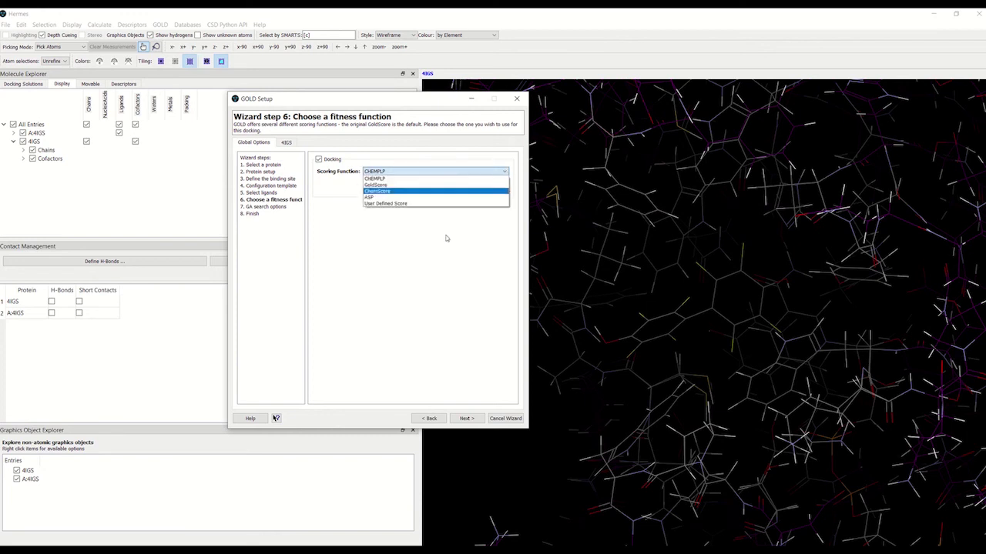
{"action": "left_click", "coordinate": [401, 181]}
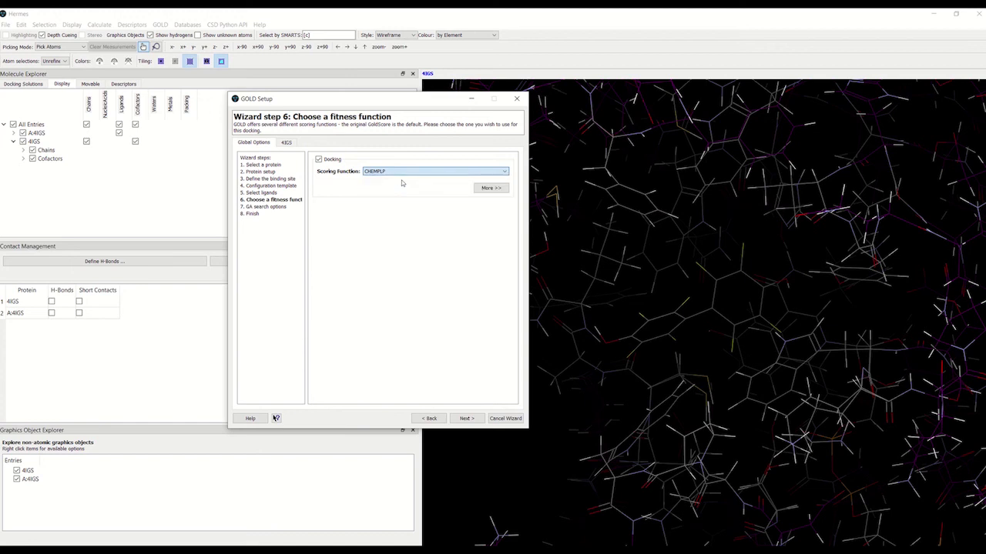
{"action": "left_click", "coordinate": [467, 419]}
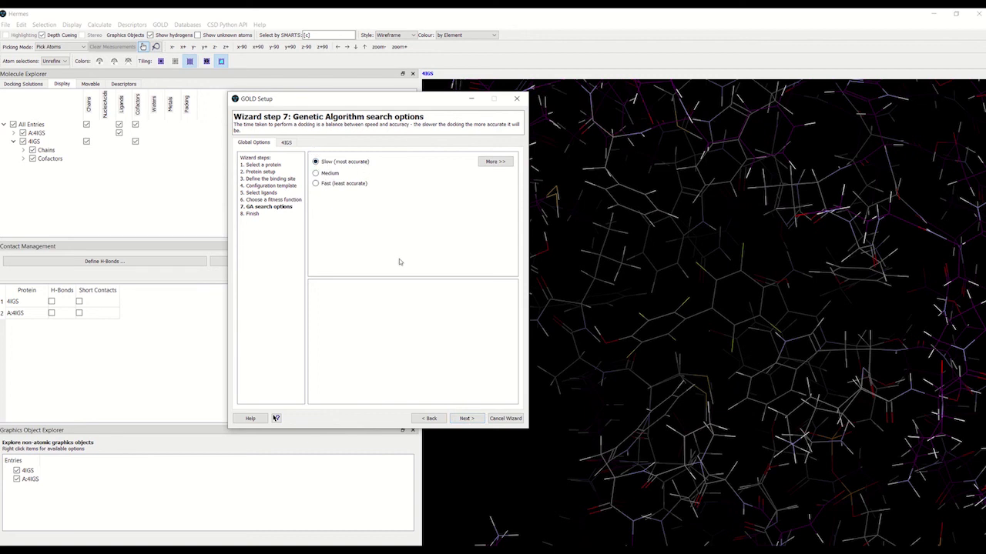
{"action": "left_click", "coordinate": [466, 418]}
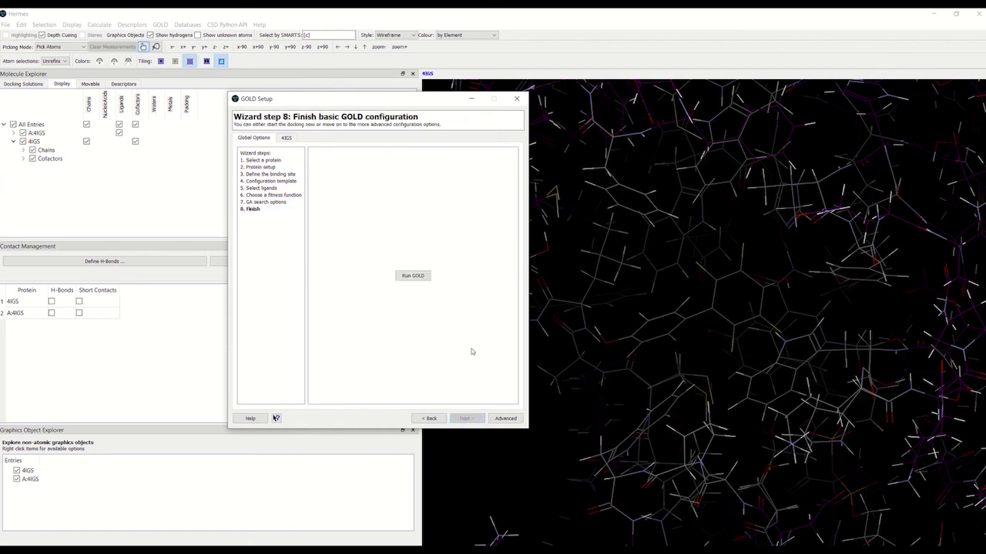
Open the Finish GOLD Configuration dialog to save gold.conf, 4IGS_protein.mol2 and cavity.atoms.
{"action": "left_click", "coordinate": [412, 276]}
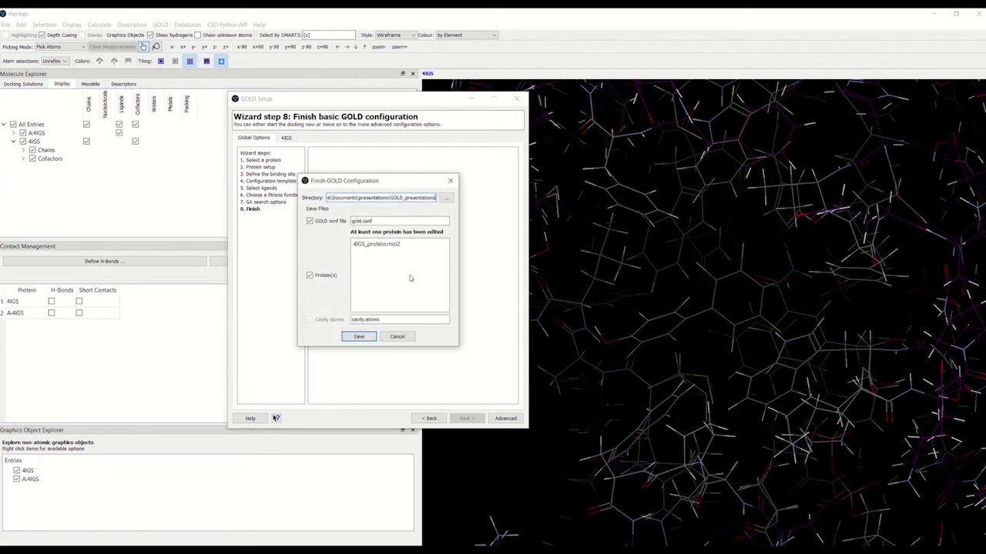